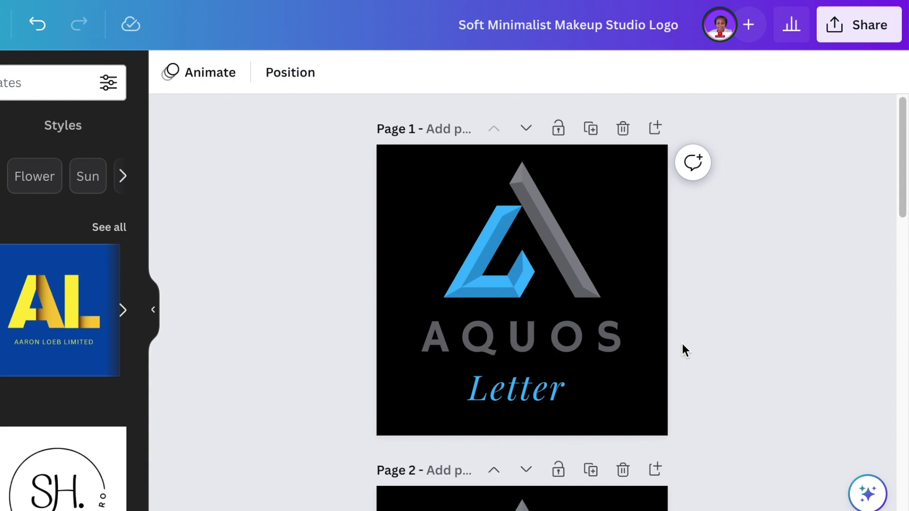
- Review the logo design's four pages: the full logo, the icon, the AQUOS text and the Letter text
{"action": "scroll", "coordinate": [682, 345], "scroll_direction": "down", "scroll_amount": 4}
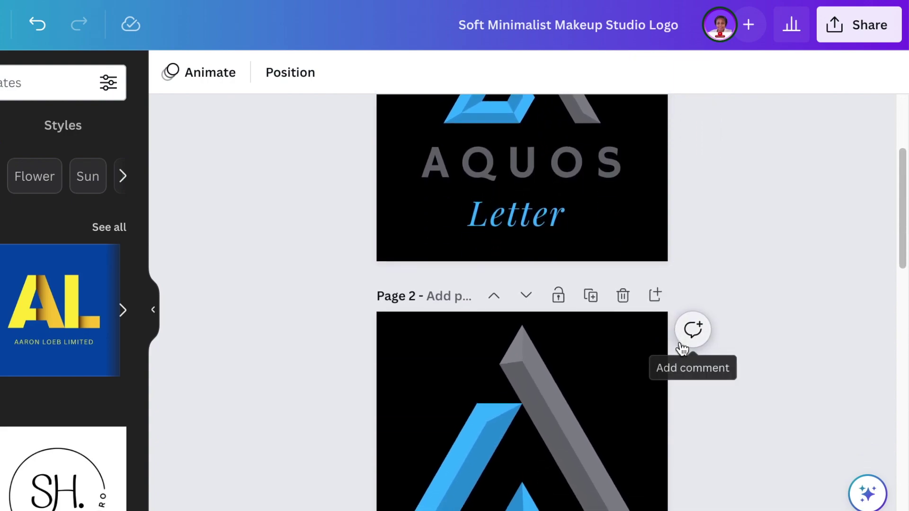
{"action": "scroll", "coordinate": [683, 349], "scroll_direction": "down", "scroll_amount": 8}
{"action": "scroll", "coordinate": [692, 380], "scroll_direction": "up", "scroll_amount": 3}
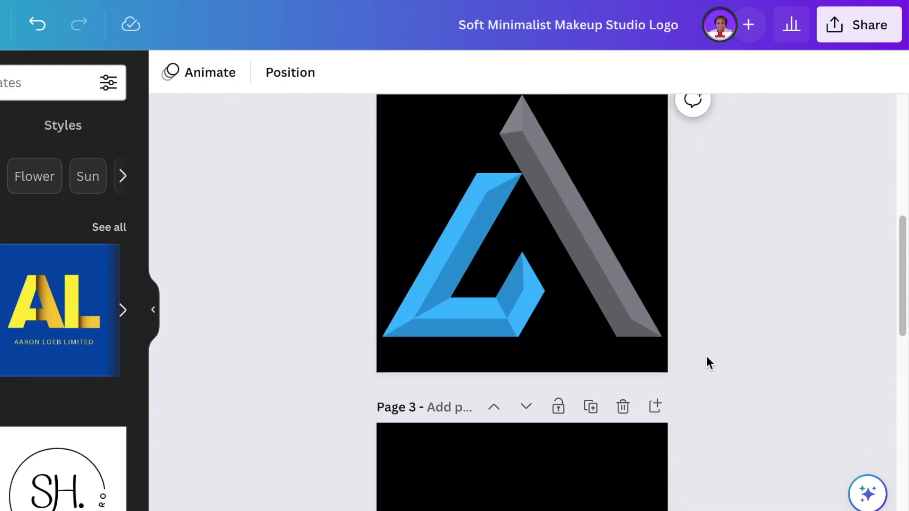
{"action": "scroll", "coordinate": [707, 360], "scroll_direction": "up", "scroll_amount": 1}
{"action": "scroll", "coordinate": [707, 359], "scroll_direction": "up", "scroll_amount": 1}
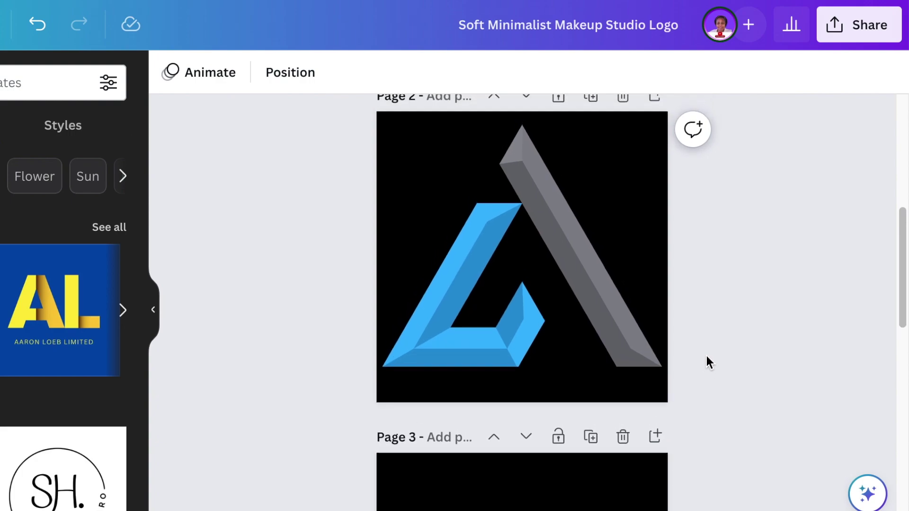
{"action": "scroll", "coordinate": [641, 394], "scroll_direction": "down", "scroll_amount": 6}
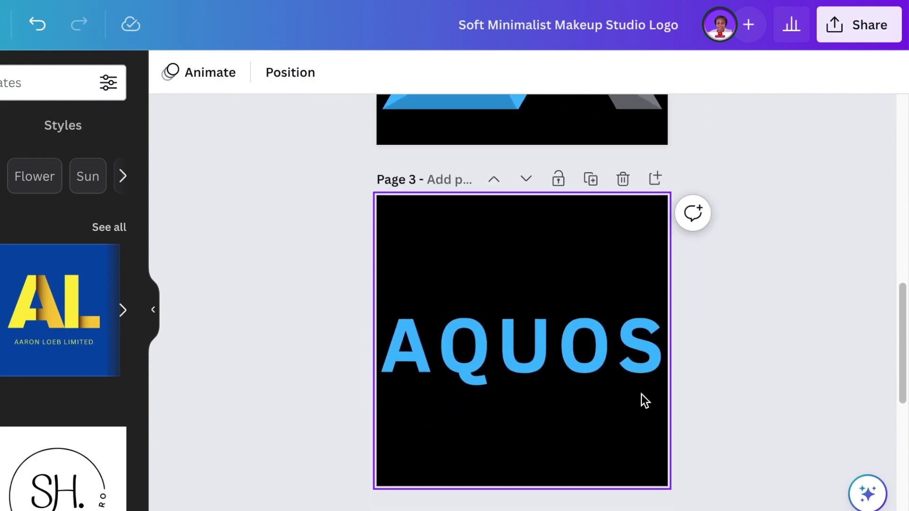
{"action": "scroll", "coordinate": [641, 395], "scroll_direction": "down", "scroll_amount": 8}
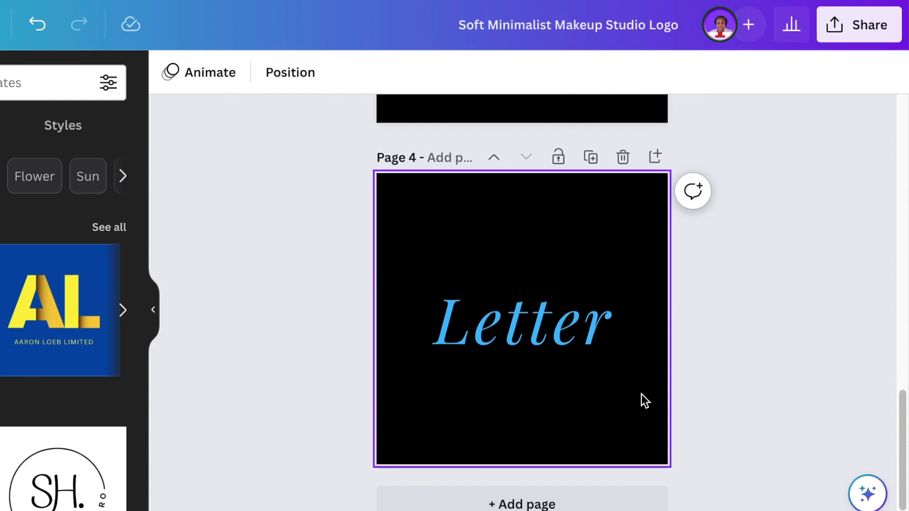
{"action": "scroll", "coordinate": [641, 394], "scroll_direction": "up", "scroll_amount": 20}
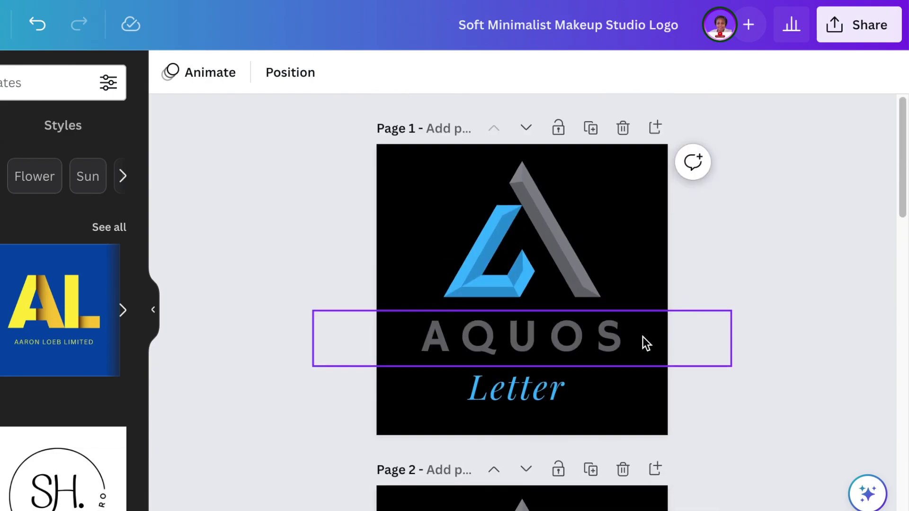
- Download only page 2, the standalone A icon, as a PNG with a transparent background at size 1
{"action": "scroll", "coordinate": [641, 338], "scroll_direction": "down", "scroll_amount": 9}
{"action": "left_click", "coordinate": [849, 28]}
{"action": "scroll", "coordinate": [731, 369], "scroll_direction": "down", "scroll_amount": 2}
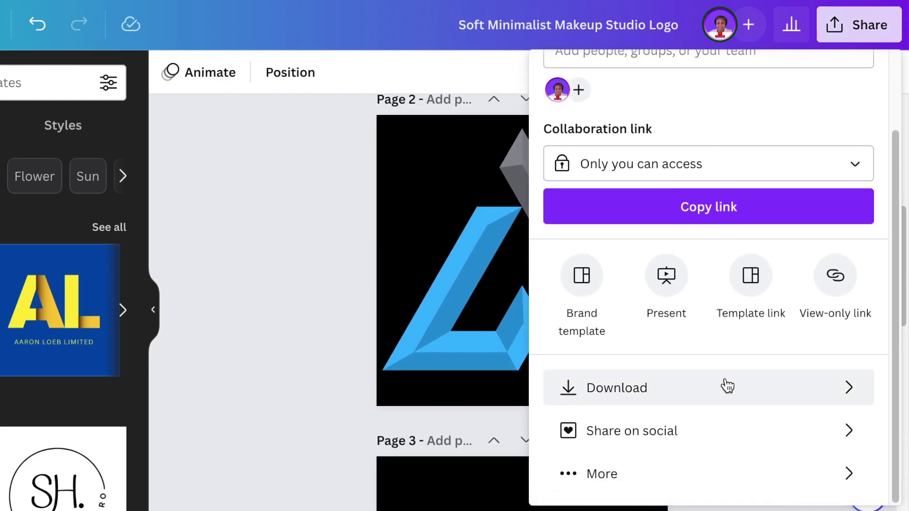
{"action": "left_click", "coordinate": [722, 385]}
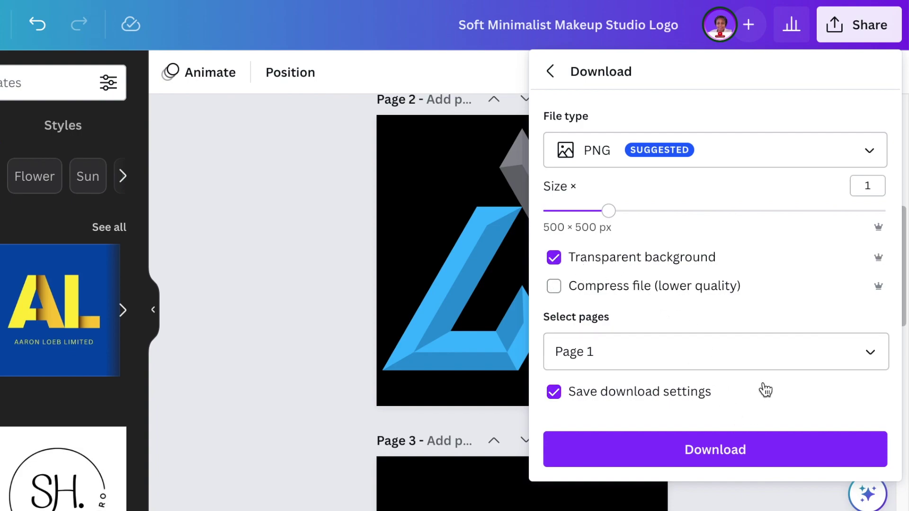
{"action": "left_click", "coordinate": [871, 356]}
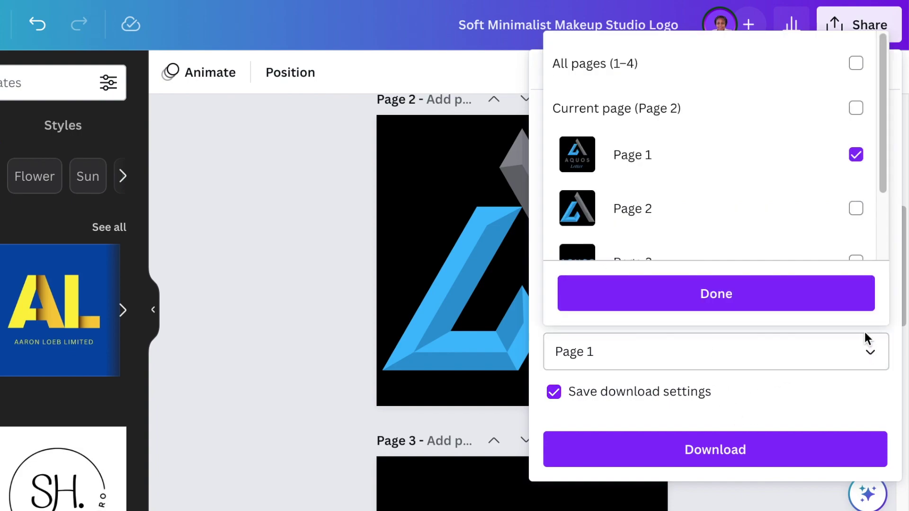
{"action": "left_click", "coordinate": [857, 208]}
{"action": "left_click", "coordinate": [856, 156]}
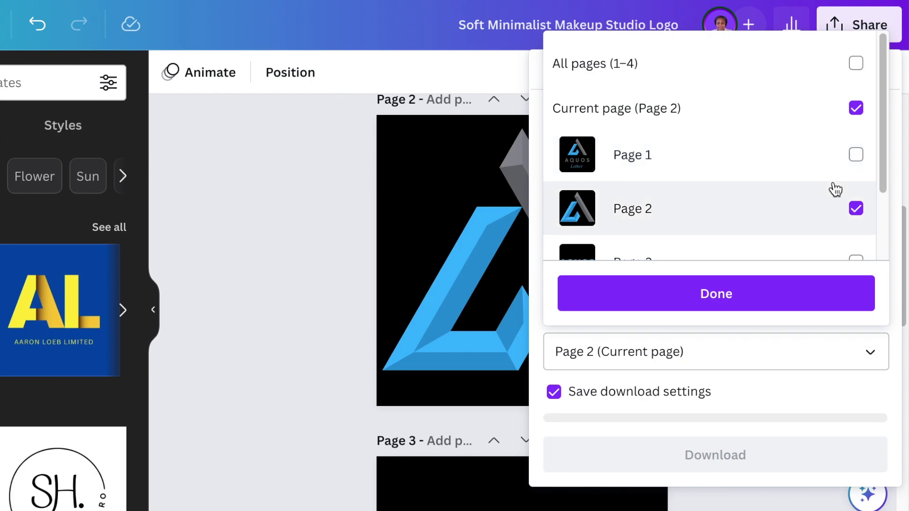
{"action": "left_click", "coordinate": [759, 298]}
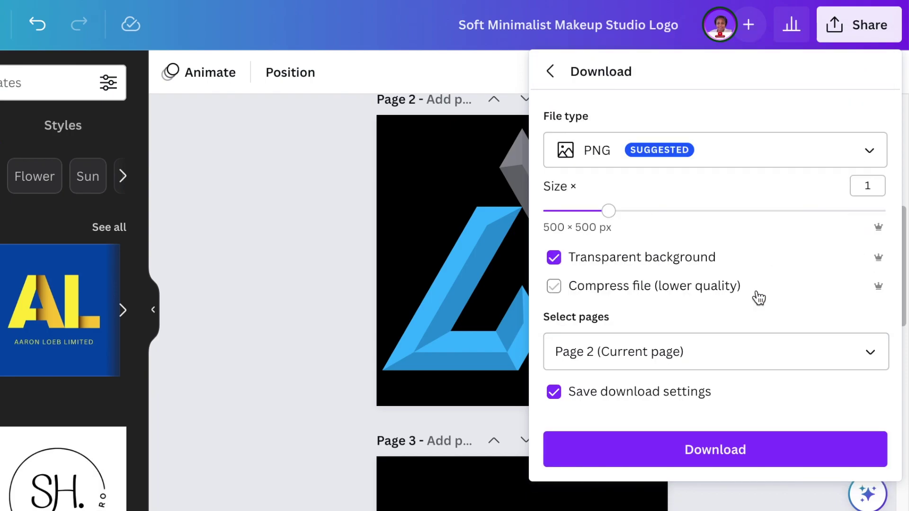
{"action": "left_click", "coordinate": [780, 454]}
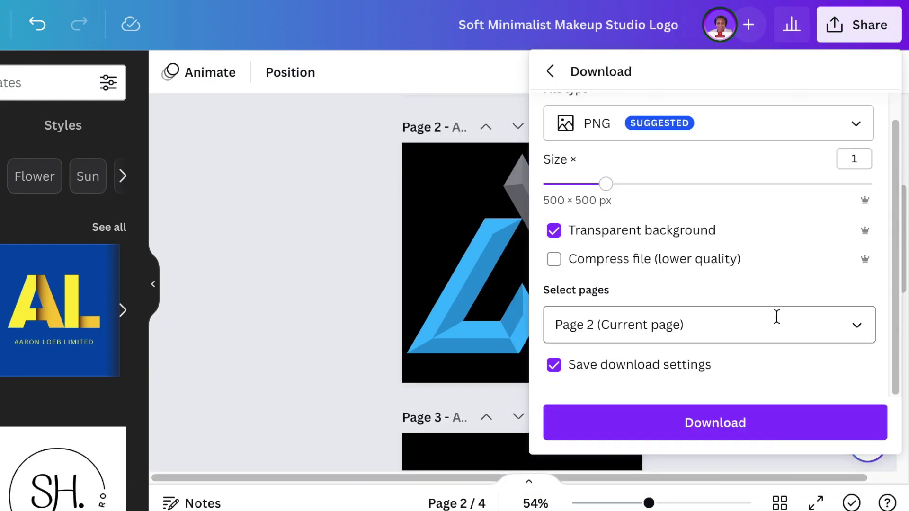
{"action": "left_click", "coordinate": [776, 422]}
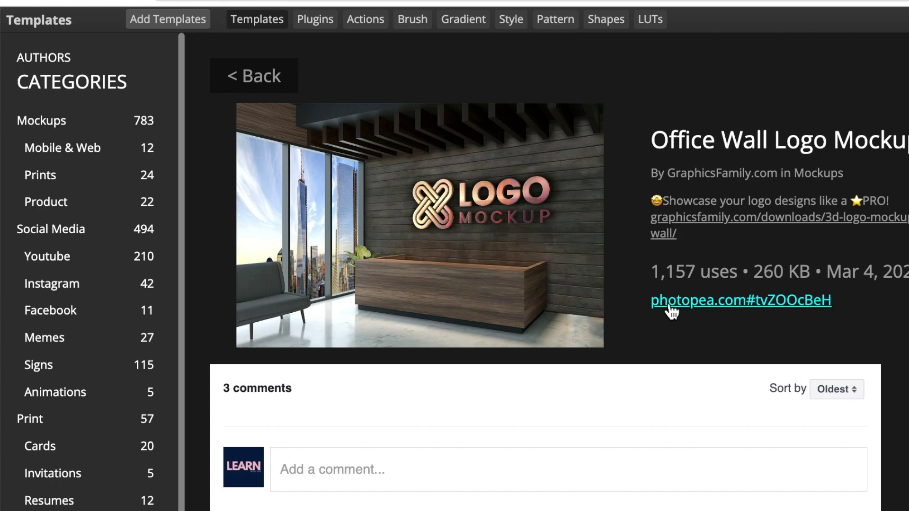
- Open the Office Wall Logo Mockup template in Photopea and hide the GraphicsFamily layer inside its "[ YOUR LOGO HERE ]" smart object
{"action": "left_click", "coordinate": [670, 306]}
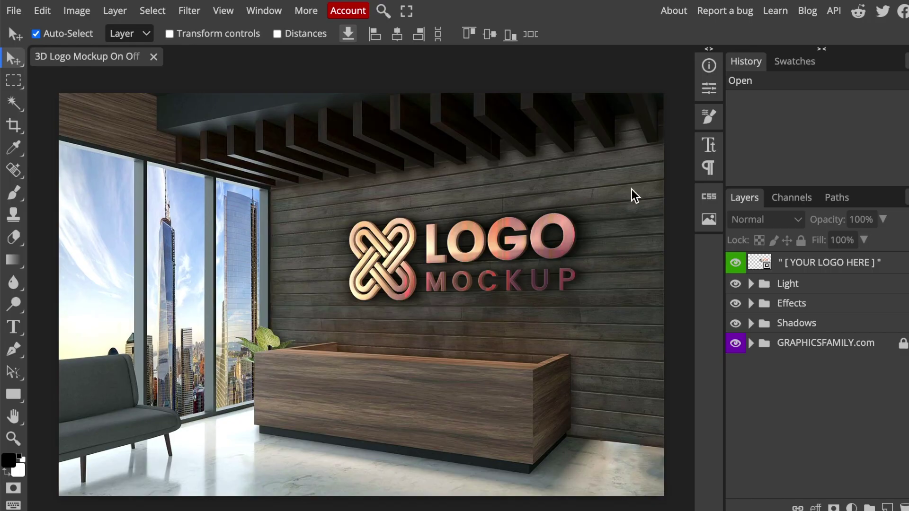
{"action": "double_click", "coordinate": [759, 265]}
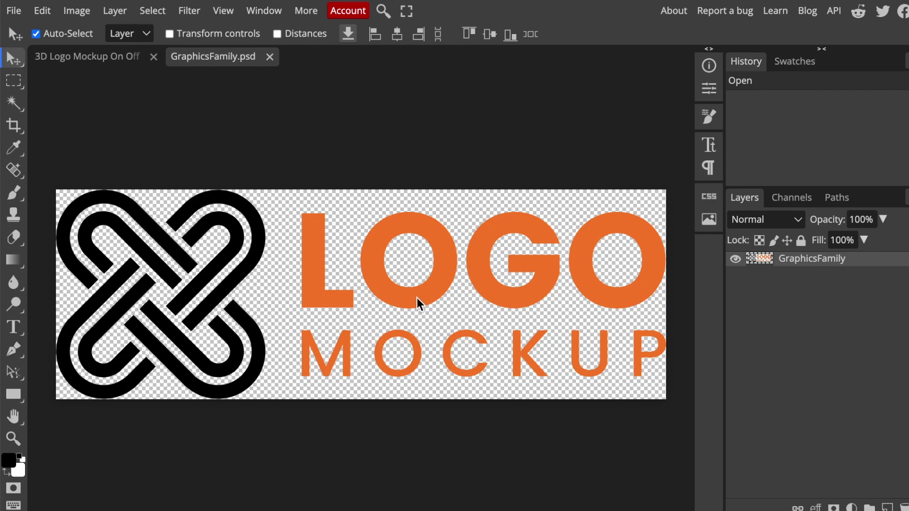
{"action": "left_click", "coordinate": [735, 259]}
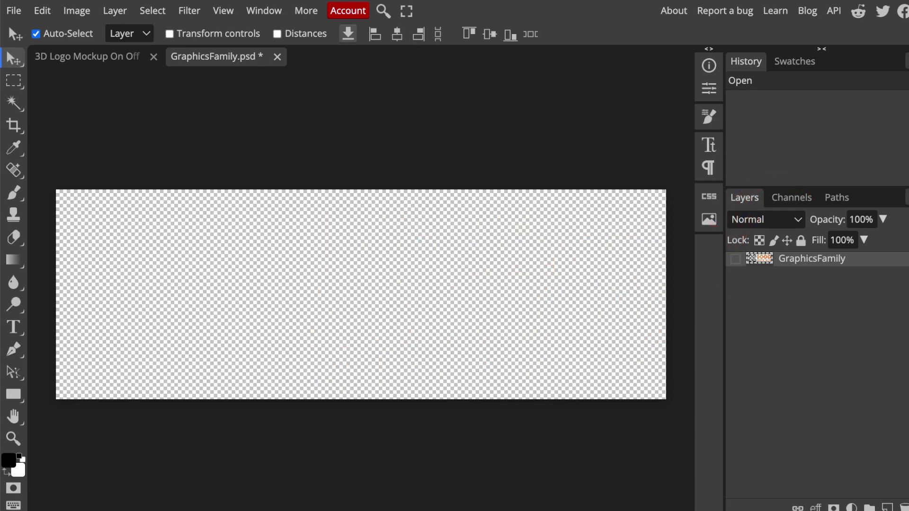
- Try placing the full AQUOS Letter logo in the smart object and delete its layer
{"action": "left_click_drag", "start_coordinate": [230, 469], "coordinate": [300, 368]}
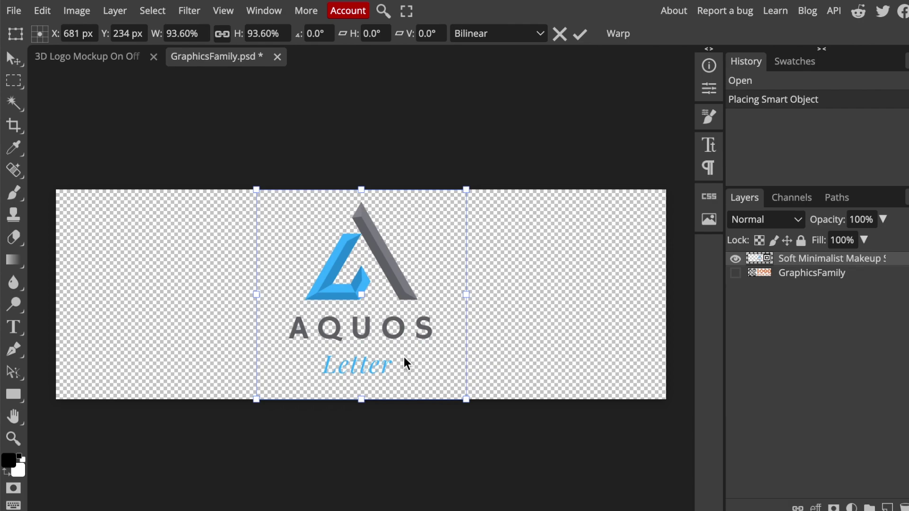
{"action": "key", "text": "Delete"}
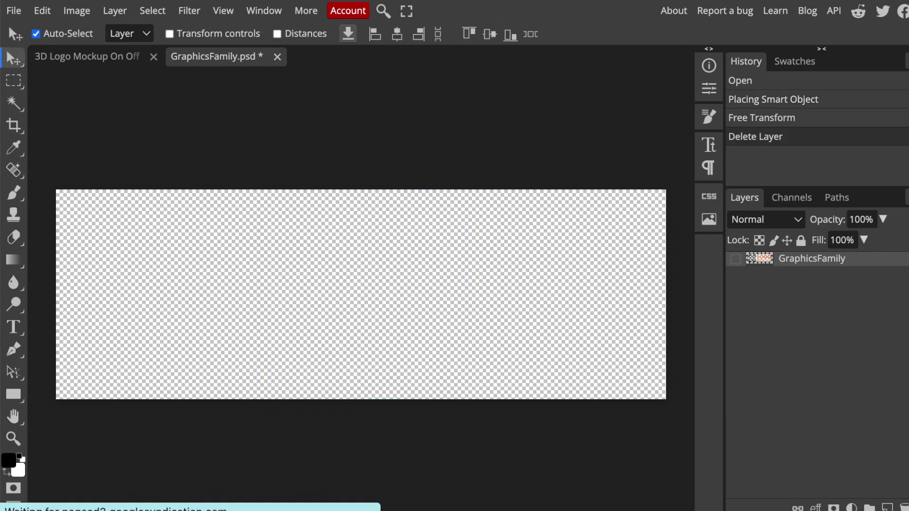
- Place the standalone A icon at the left side of the smart object canvas, scaled to 107.40%
{"action": "left_click_drag", "start_coordinate": [624, 496], "coordinate": [398, 419]}
{"action": "left_click_drag", "start_coordinate": [414, 370], "coordinate": [231, 339]}
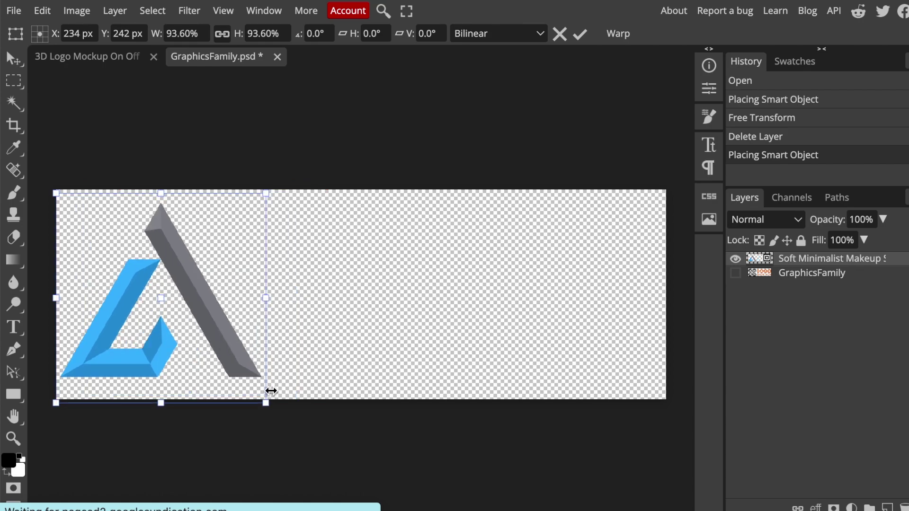
{"action": "left_click_drag", "start_coordinate": [266, 403], "coordinate": [287, 425]}
{"action": "left_click_drag", "start_coordinate": [286, 191], "coordinate": [301, 182]}
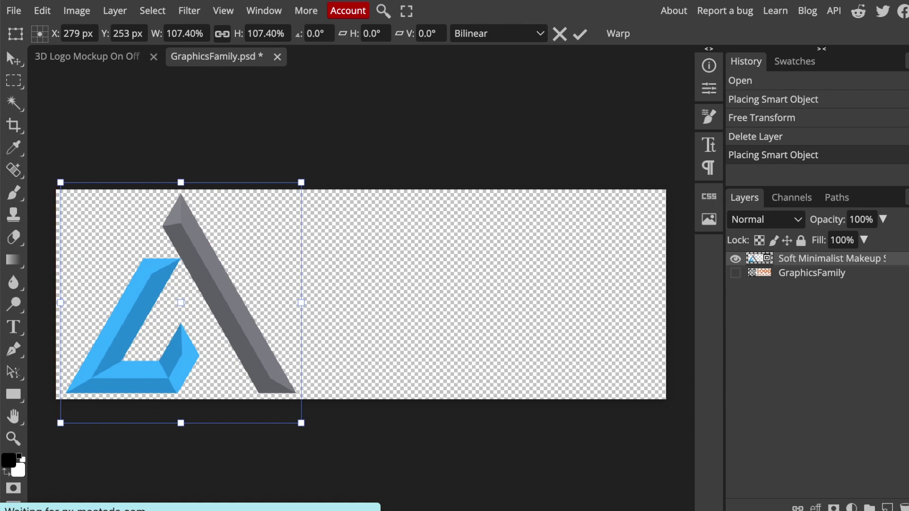
- Place the AQUOS text at 178.40% scale to the right of the icon and the Letter text at 199.20% below it
{"action": "left_click_drag", "start_coordinate": [448, 385], "coordinate": [442, 378]}
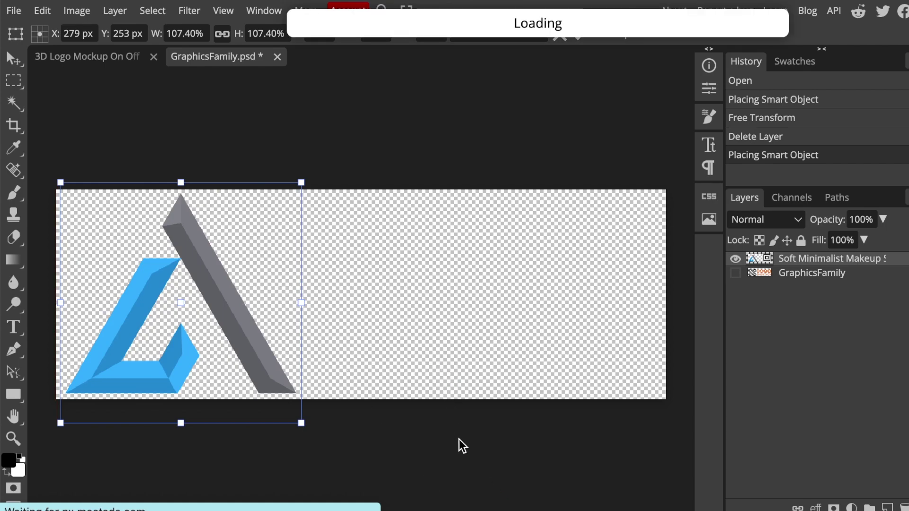
{"action": "left_click_drag", "start_coordinate": [468, 402], "coordinate": [639, 503]}
{"action": "left_click_drag", "start_coordinate": [576, 378], "coordinate": [587, 252]}
{"action": "left_click_drag", "start_coordinate": [436, 415], "coordinate": [443, 436]}
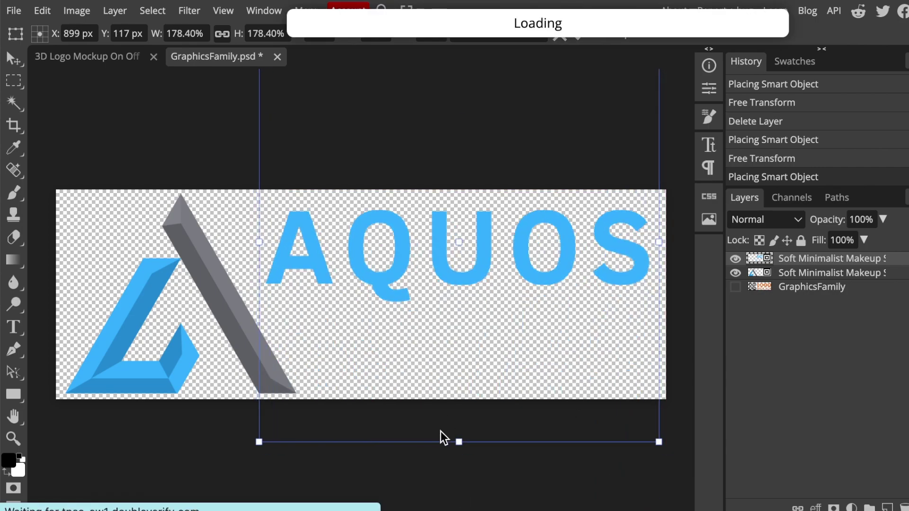
{"action": "left_click_drag", "start_coordinate": [467, 400], "coordinate": [701, 509]}
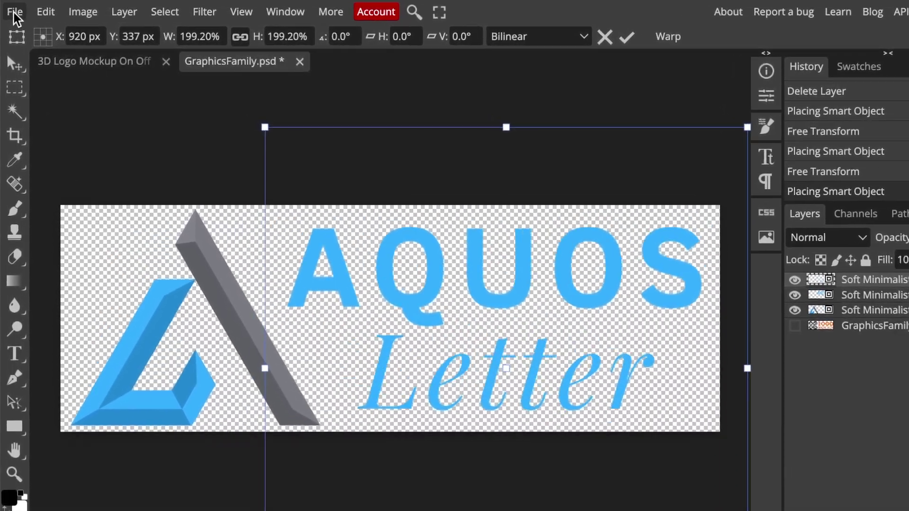
- Save the edited smart object and return to the 3D logo mockup document
{"action": "left_click", "coordinate": [15, 11]}
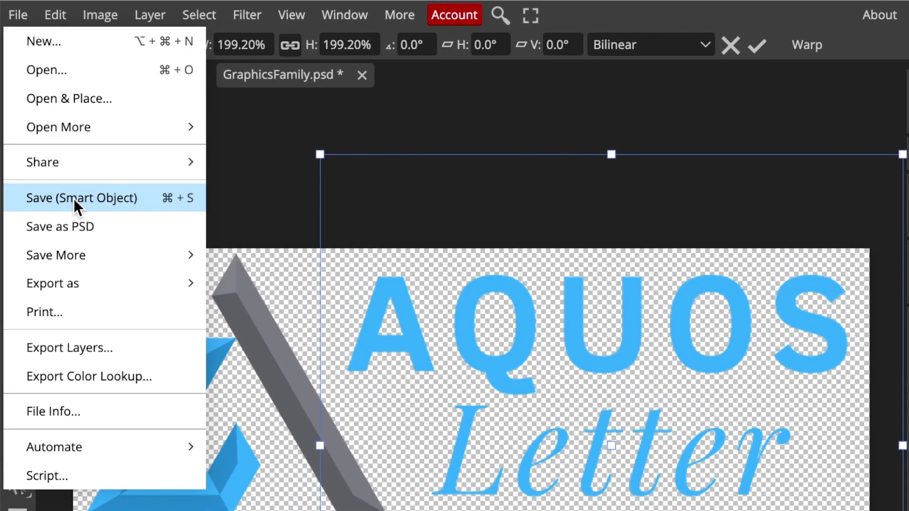
{"action": "left_click", "coordinate": [75, 199]}
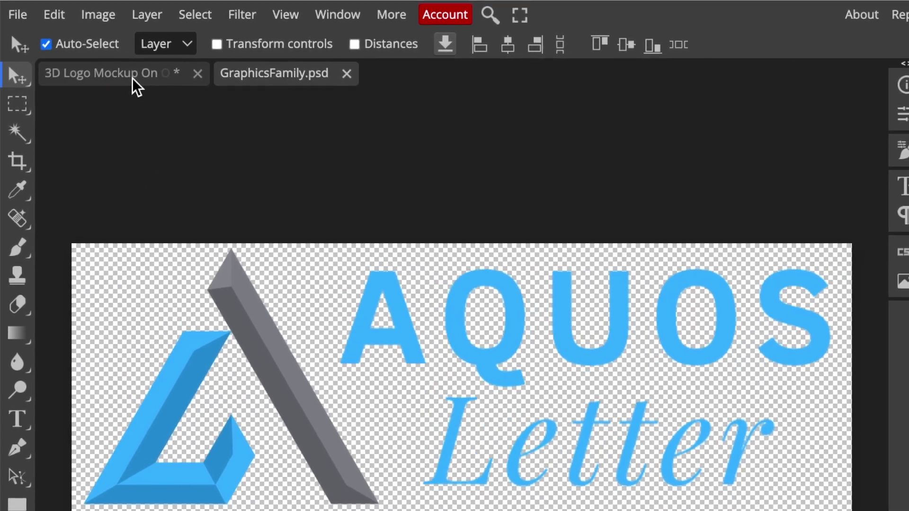
{"action": "left_click", "coordinate": [137, 88]}
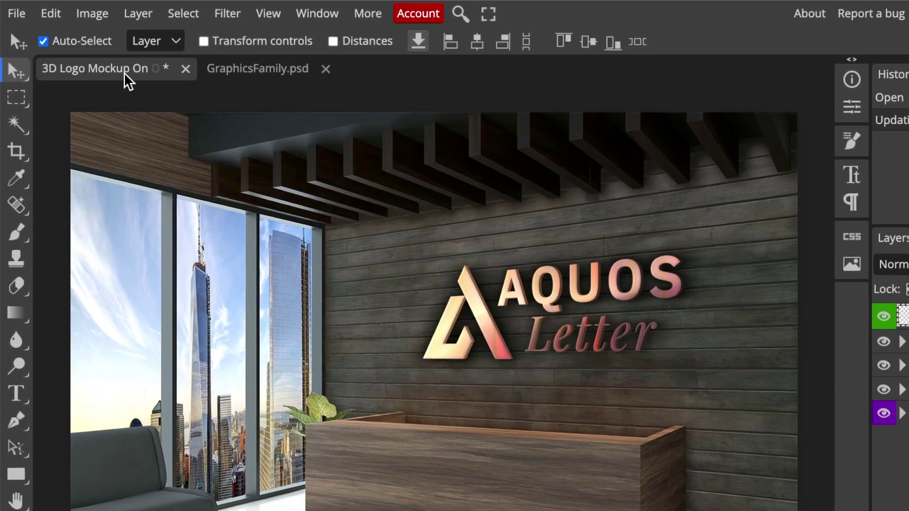